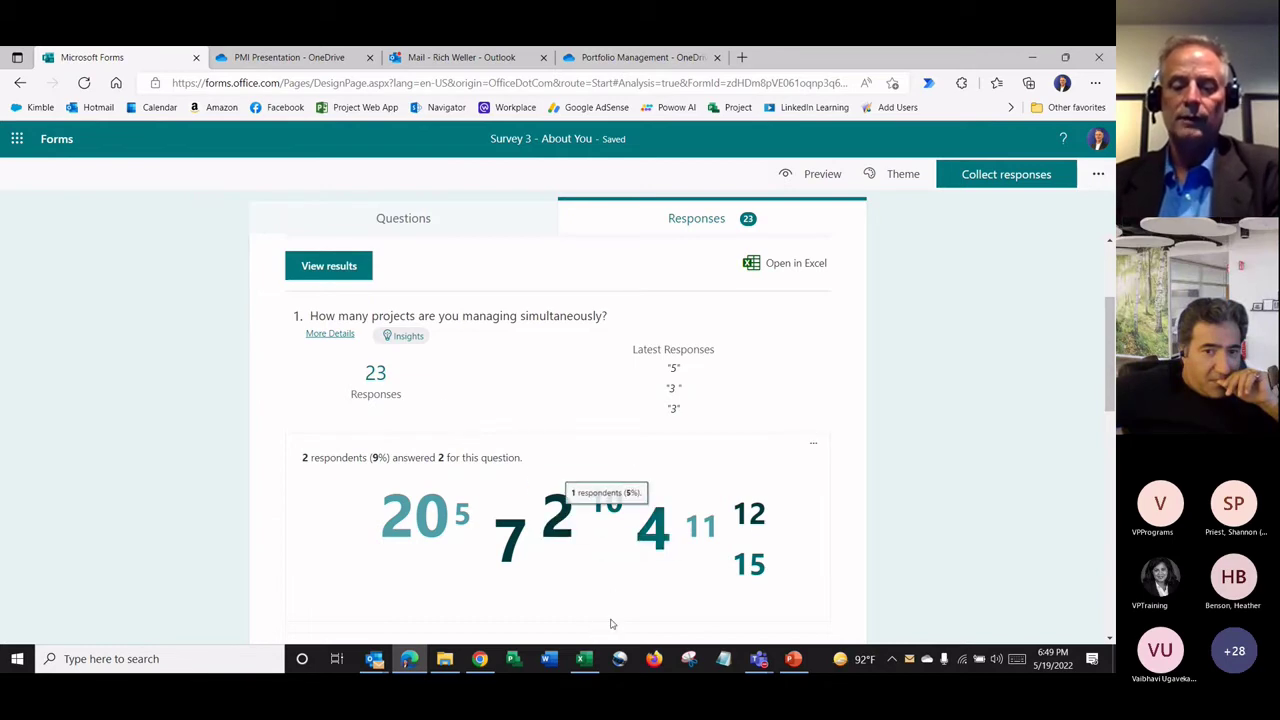
# Switch to the Excel survey workbook and replace the range answers in the project-count column with 3 in B9 and 6 in B14.
pyautogui.click(584, 658)
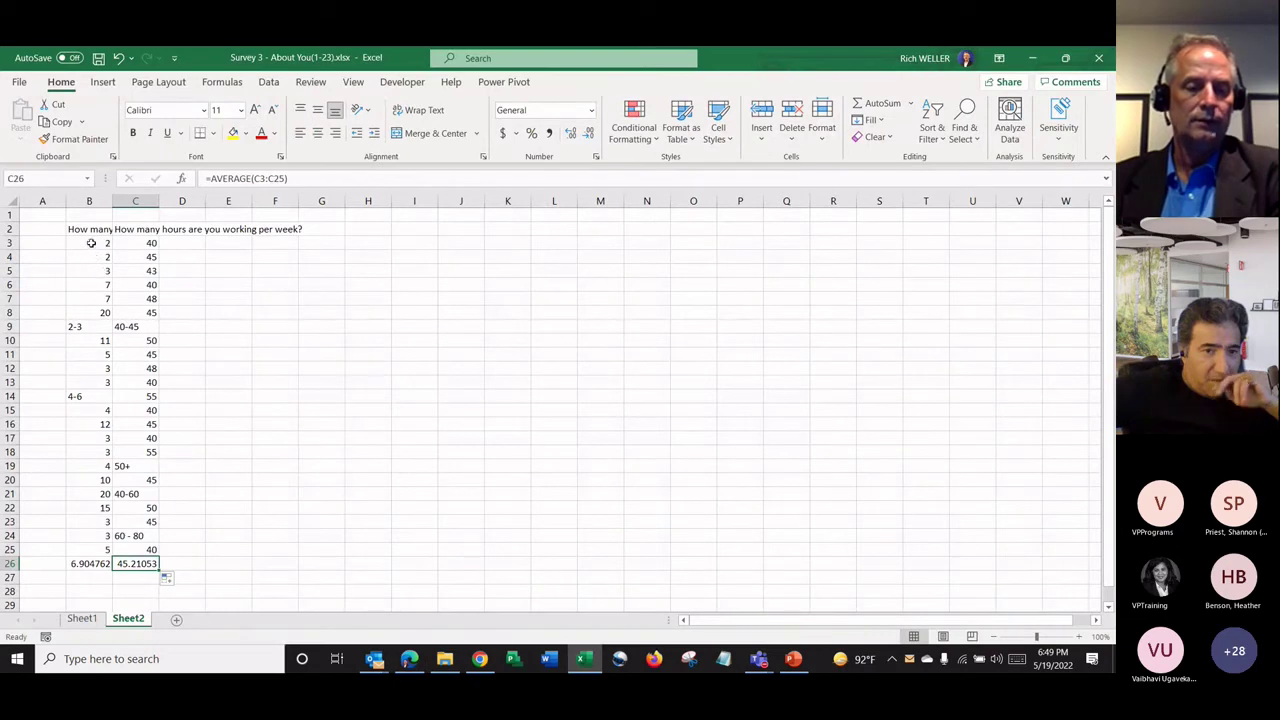
pyautogui.moveTo(89, 243); pyautogui.dragTo(86, 470)
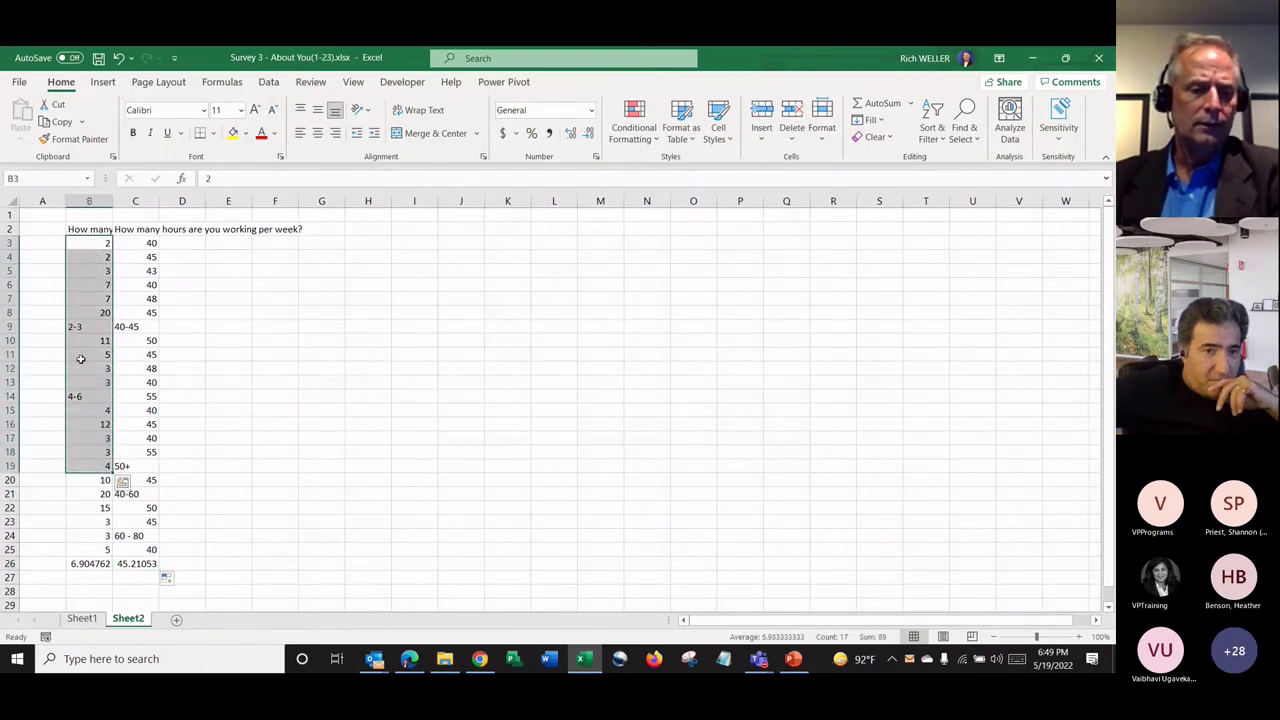
pyautogui.click(80, 326)
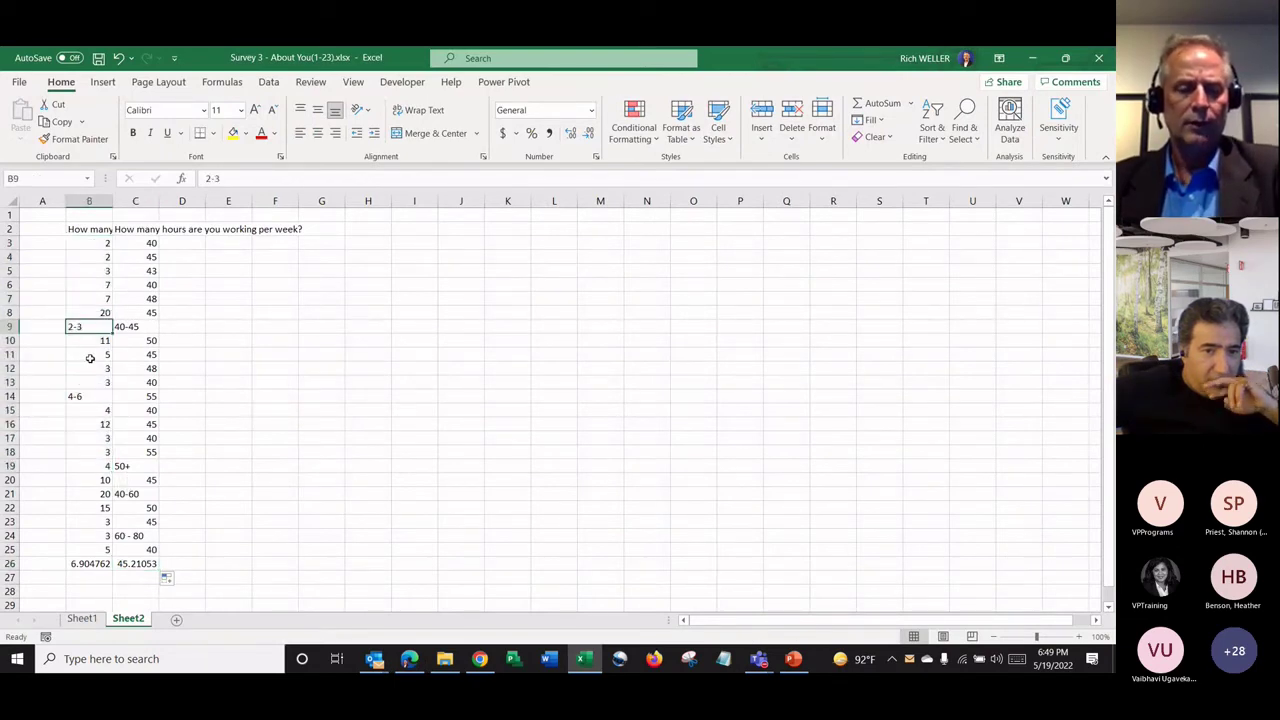
pyautogui.write('3')
pyautogui.doubleClick(80, 397)
pyautogui.press('Escape')
pyautogui.write('6')
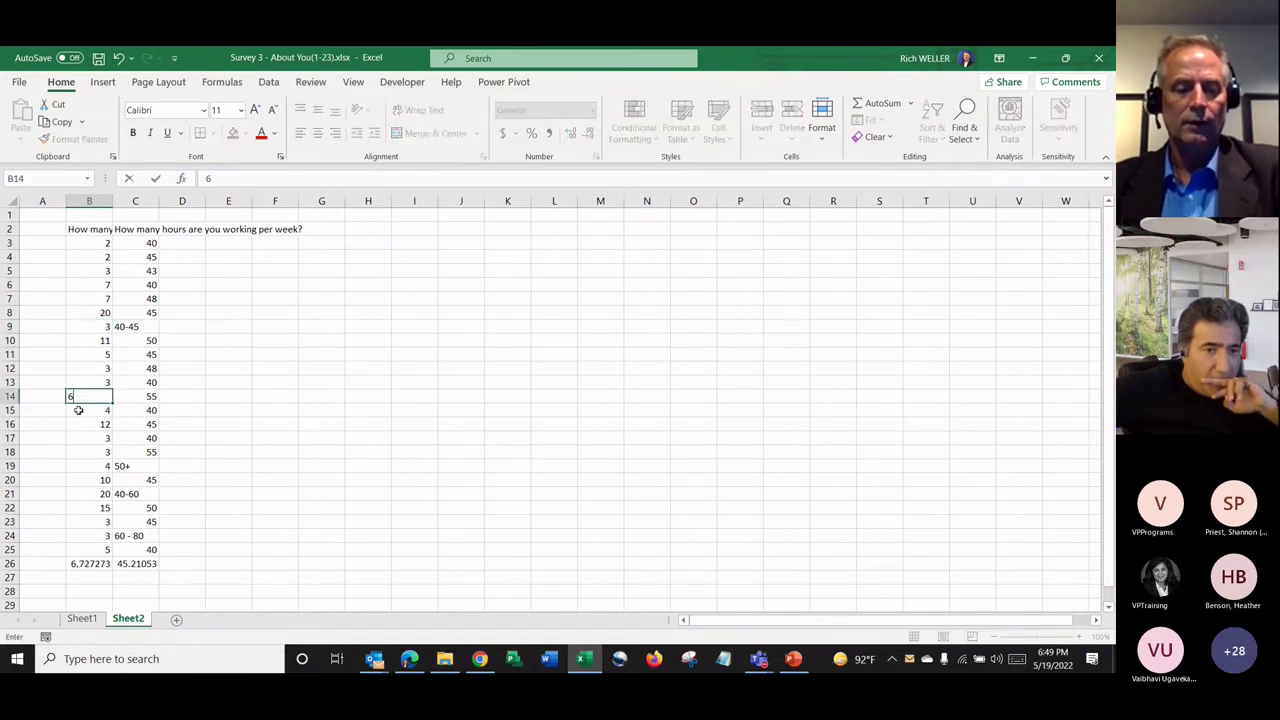
pyautogui.press('Return')
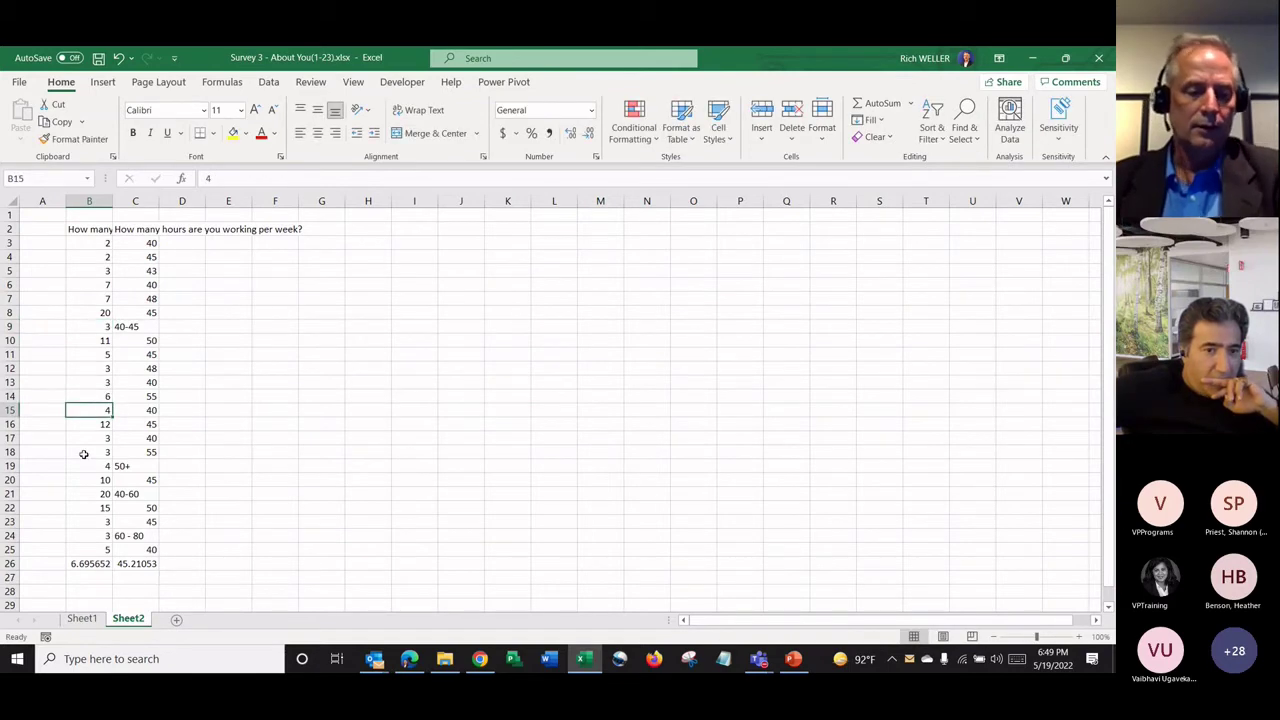
pyautogui.click(82, 563)
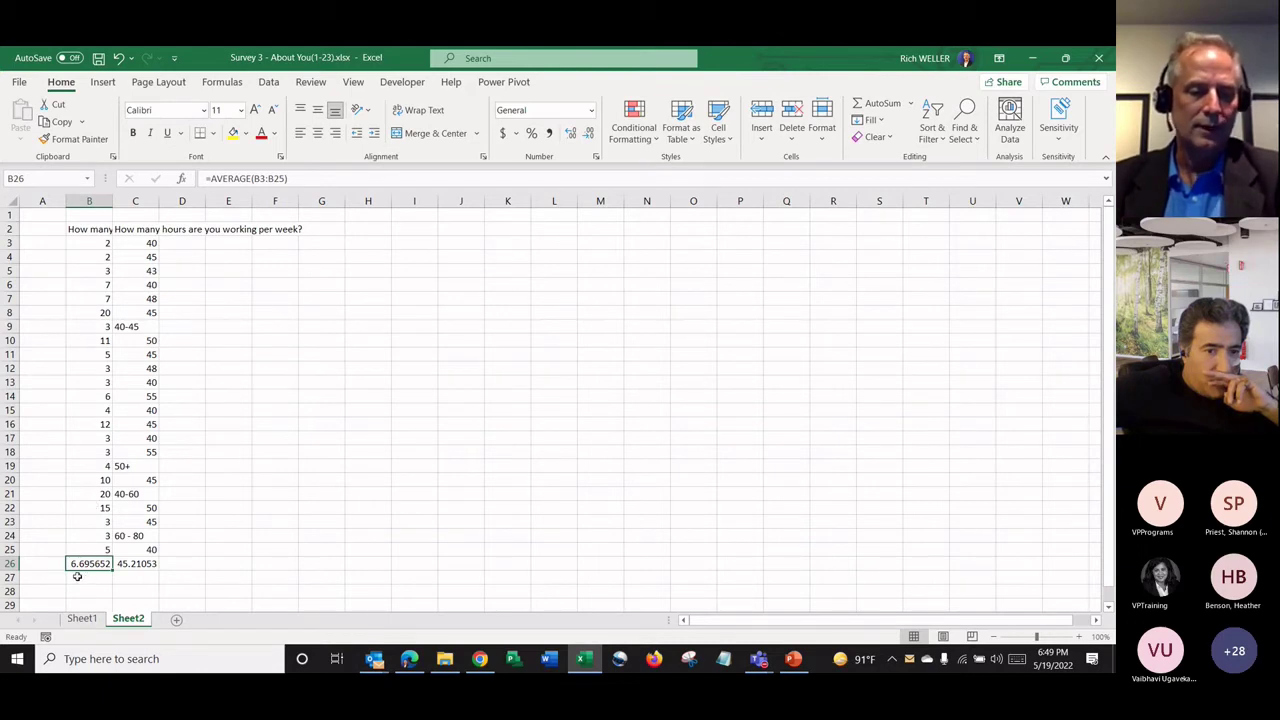
pyautogui.click(97, 494)
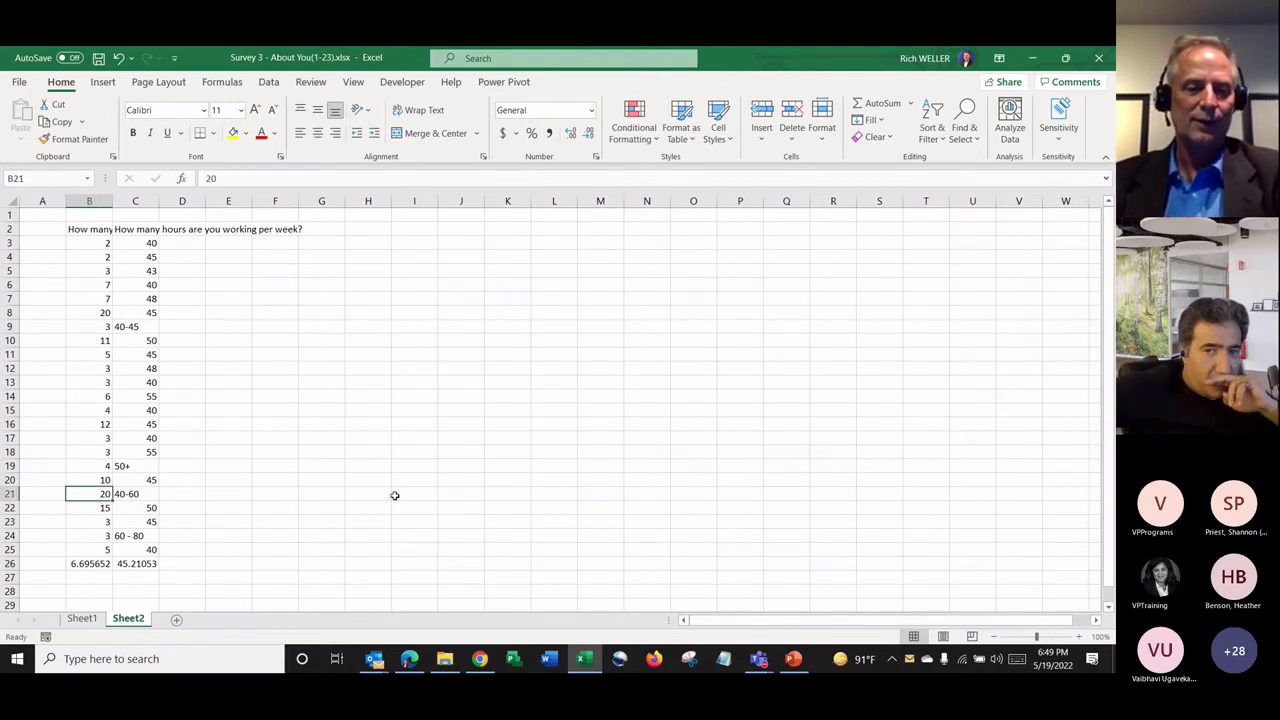
# Replace the non-numeric answers in the hours-per-week column with 45 in C9, 50 in C19, 60 in C21 and 80 in C24.
pyautogui.click(145, 331)
pyautogui.write('45')
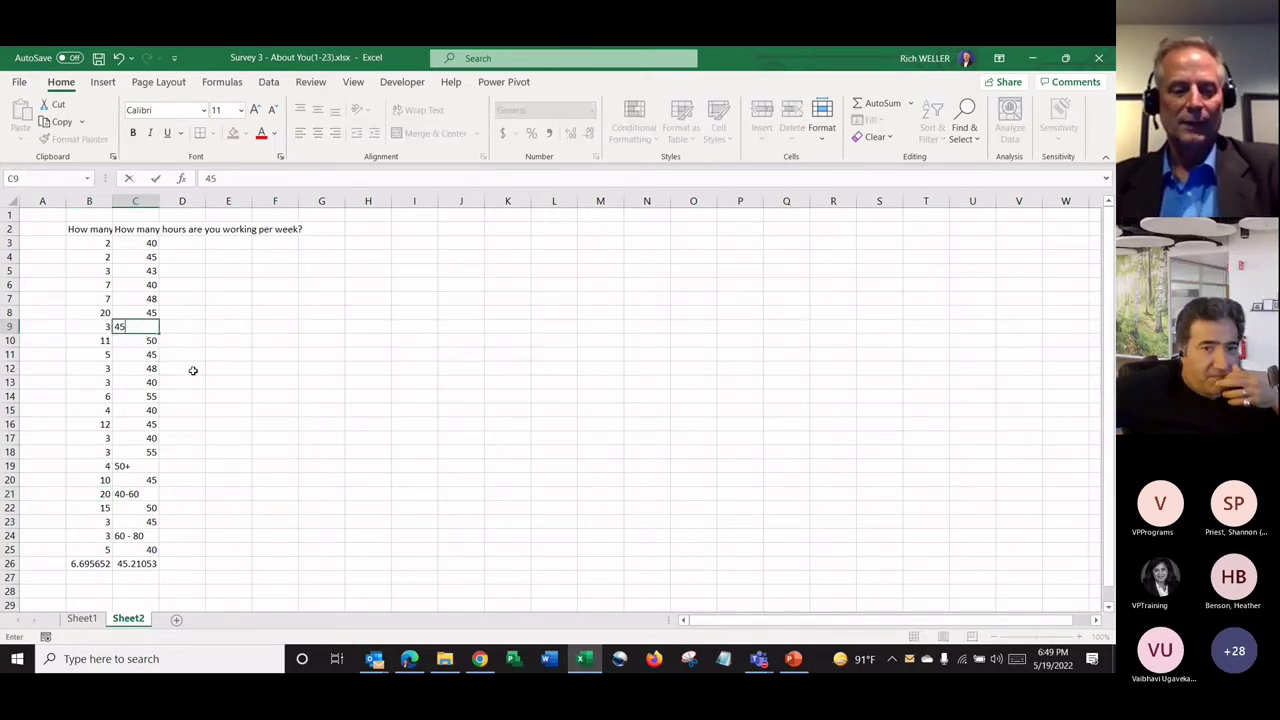
pyautogui.click(136, 466)
pyautogui.write('5')
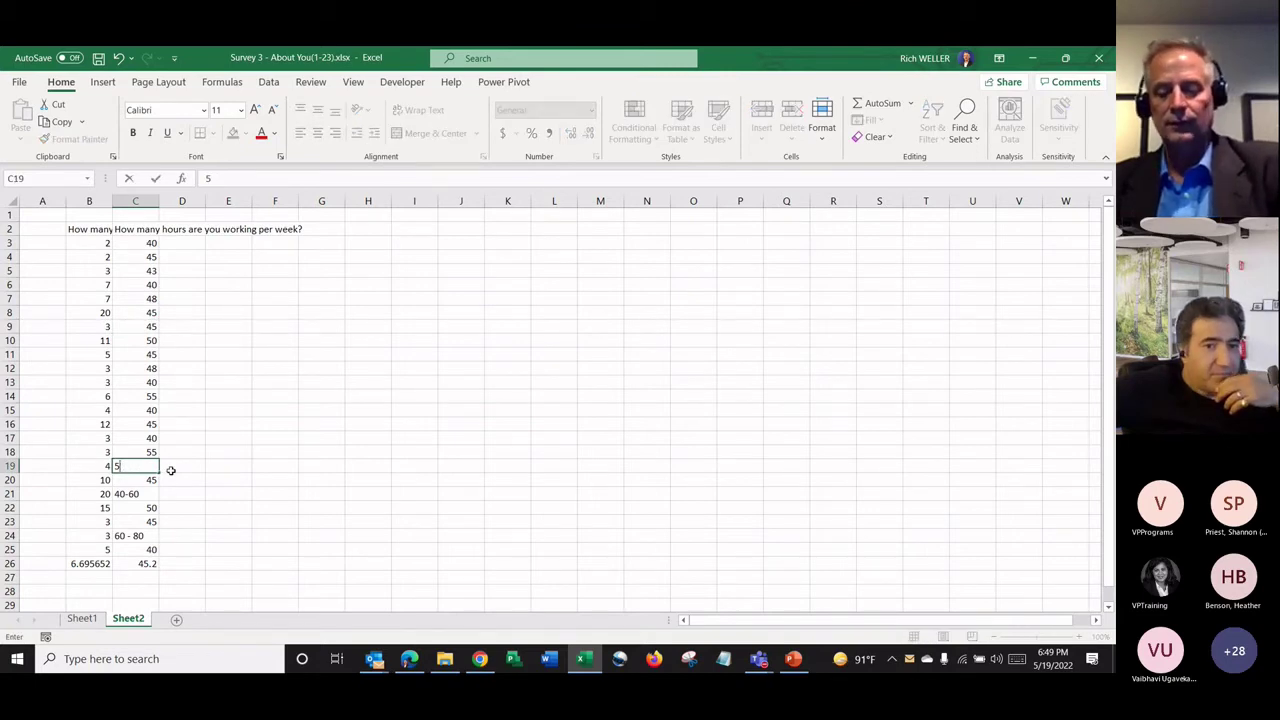
pyautogui.write('0')
pyautogui.click(246, 463)
pyautogui.click(136, 494)
pyautogui.write('60')
pyautogui.click(136, 536)
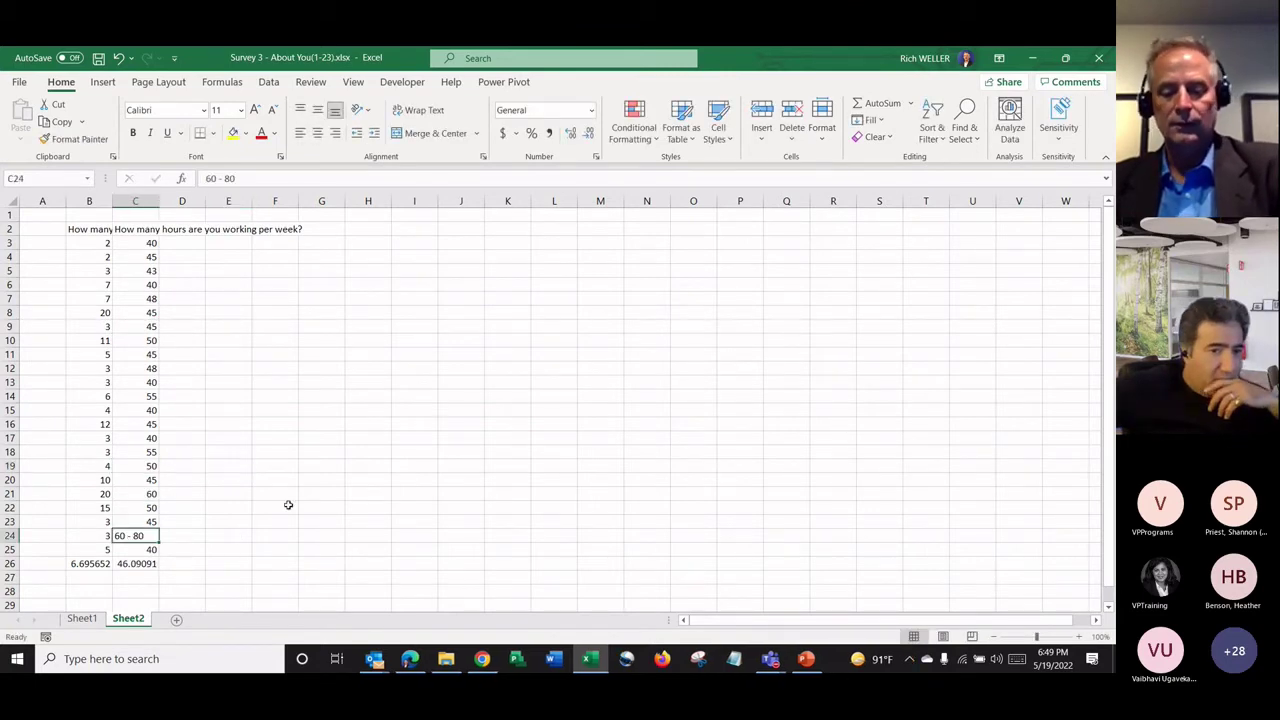
pyautogui.write('80')
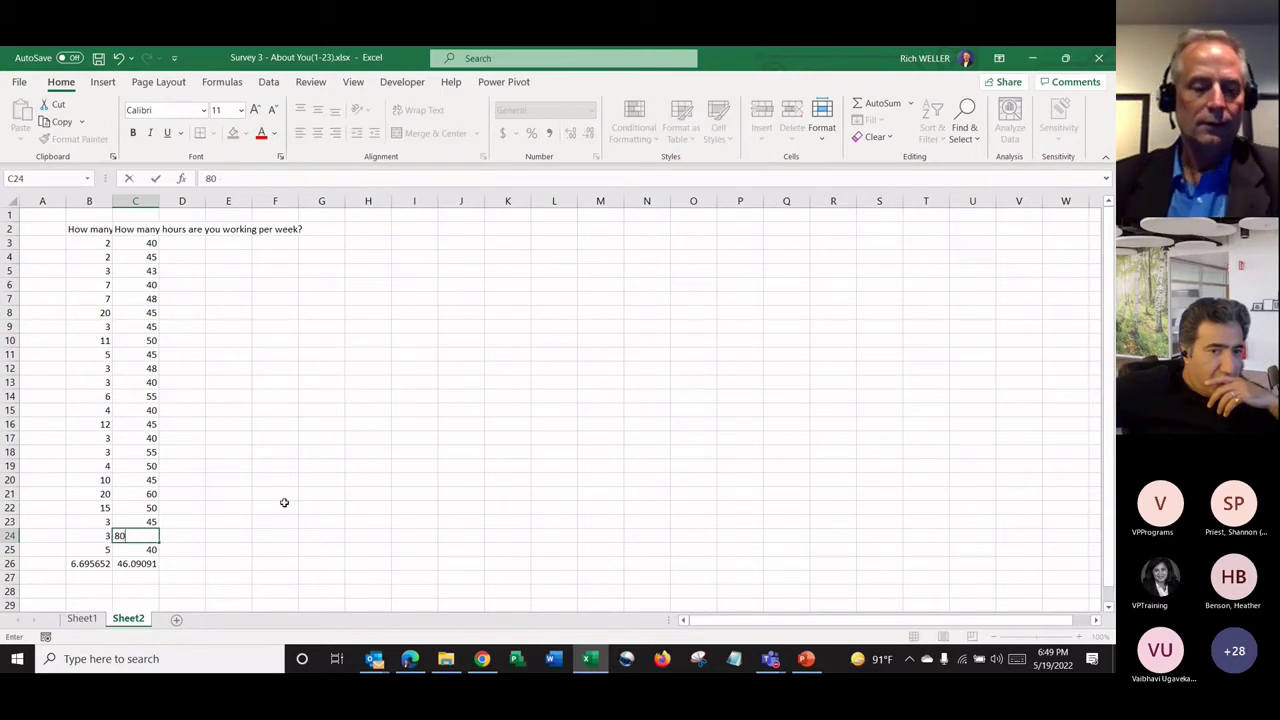
pyautogui.click(284, 507)
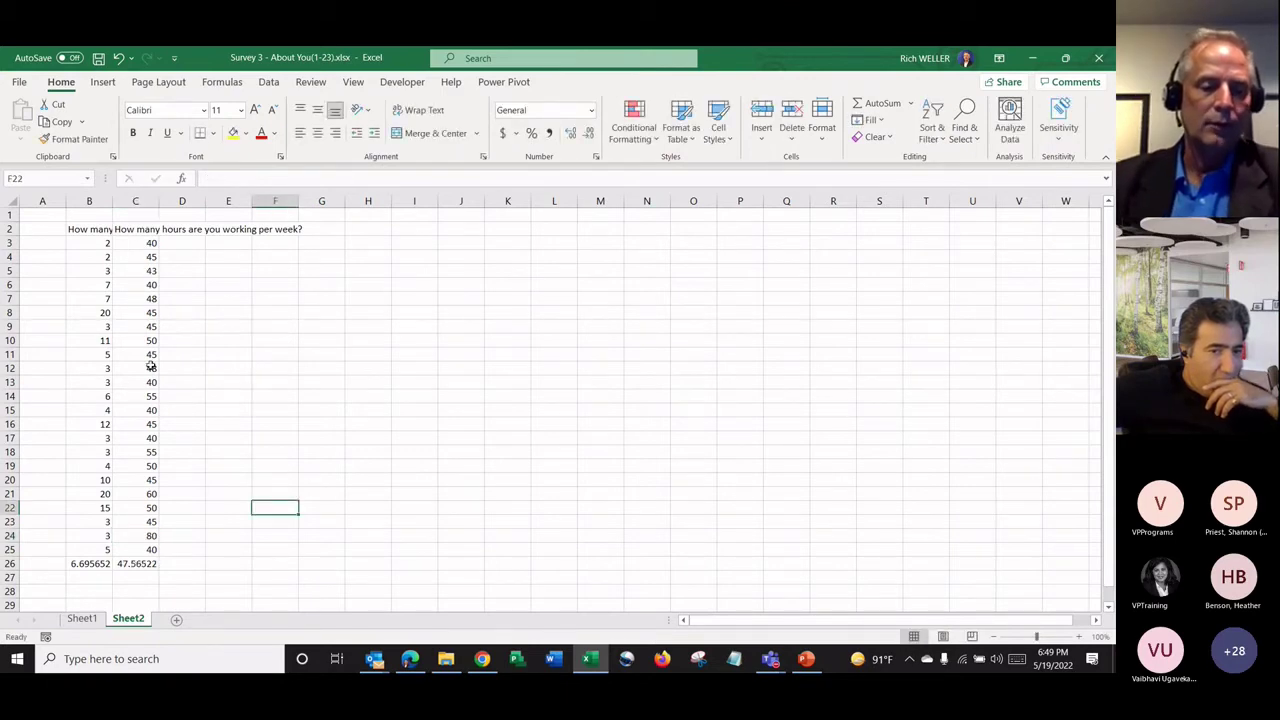
pyautogui.click(135, 563)
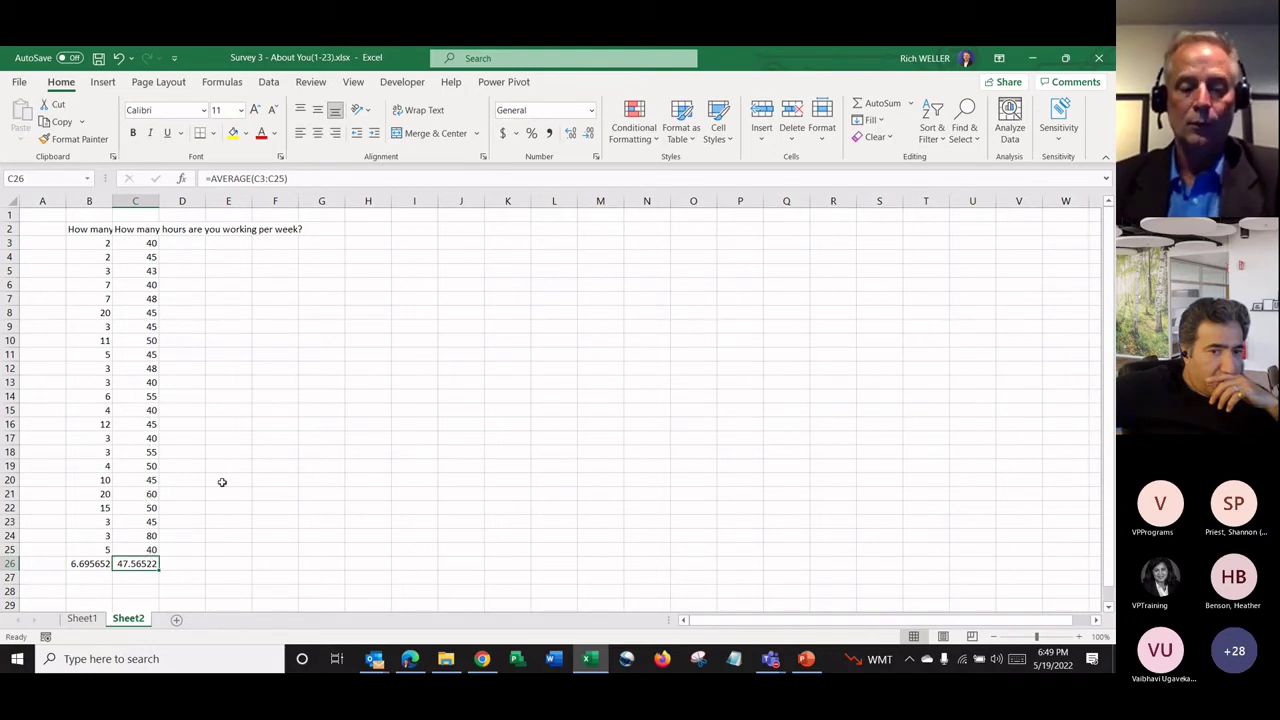
pyautogui.click(137, 535)
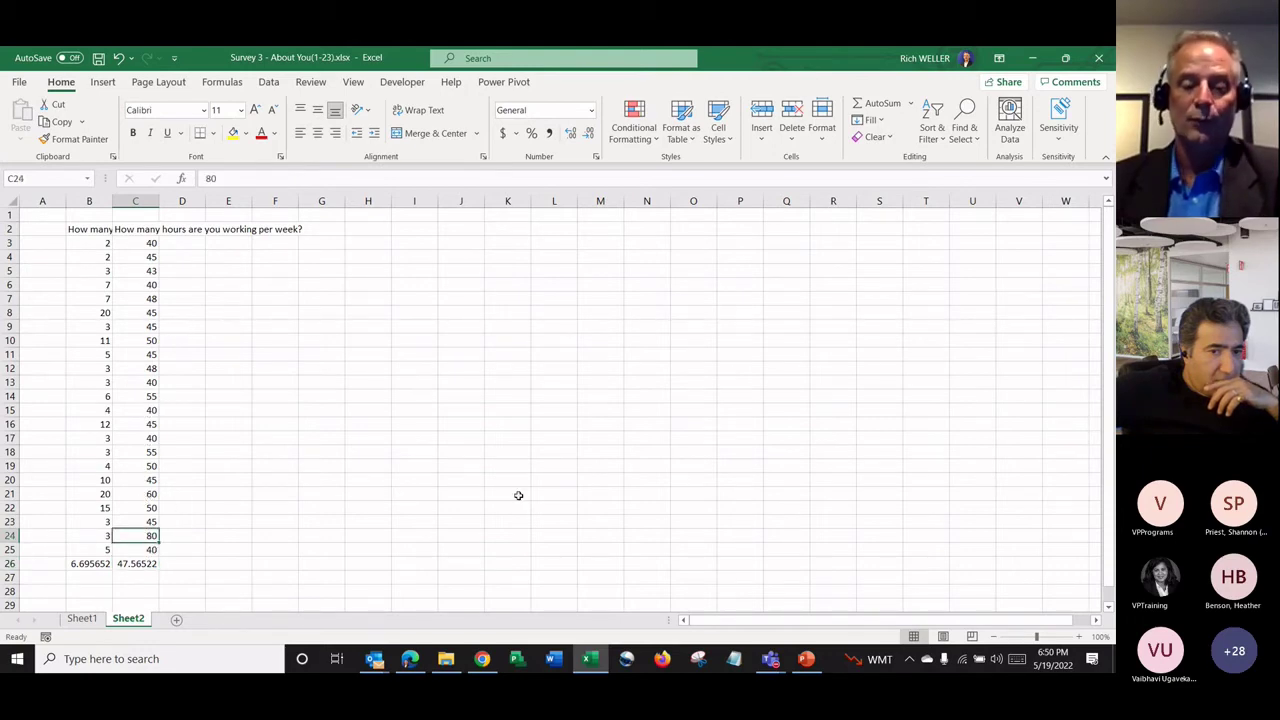
# Switch to the Microsoft Forms survey responses and examine question 3 on working more or less hours than 3 years ago.
pyautogui.moveTo(410, 658)
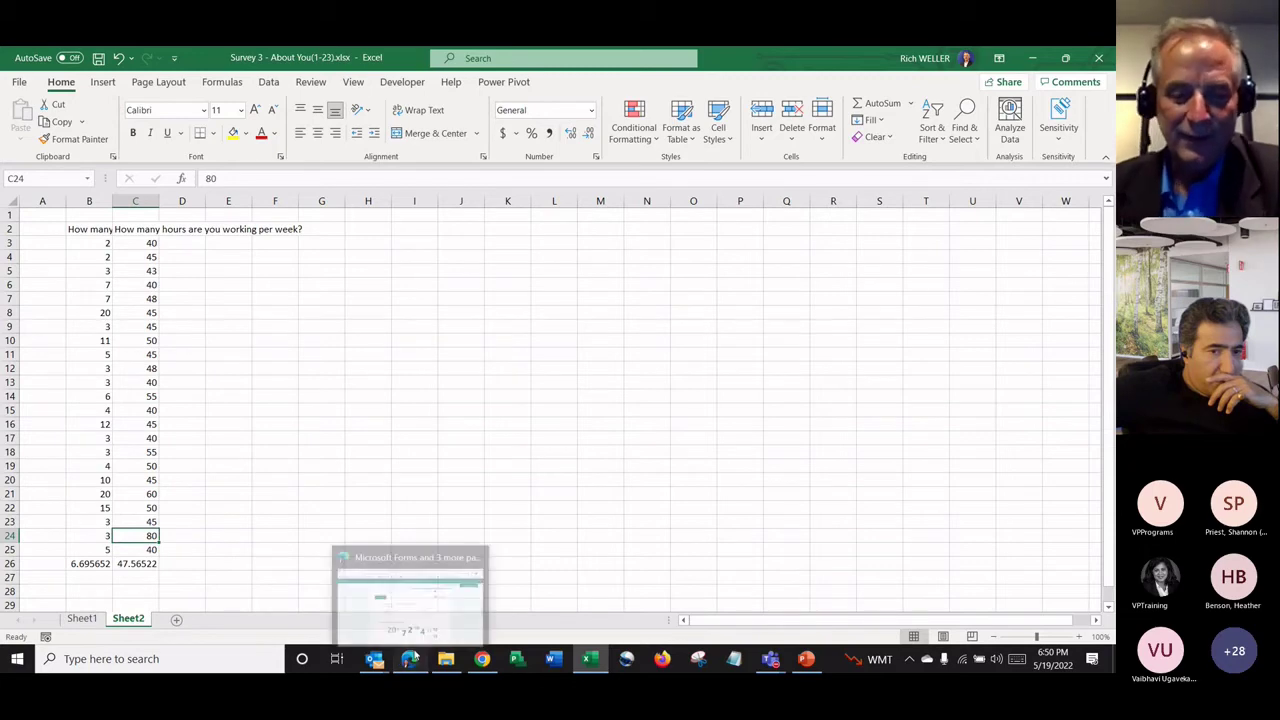
pyautogui.click(412, 605)
pyautogui.scroll(-1, 238, 356)
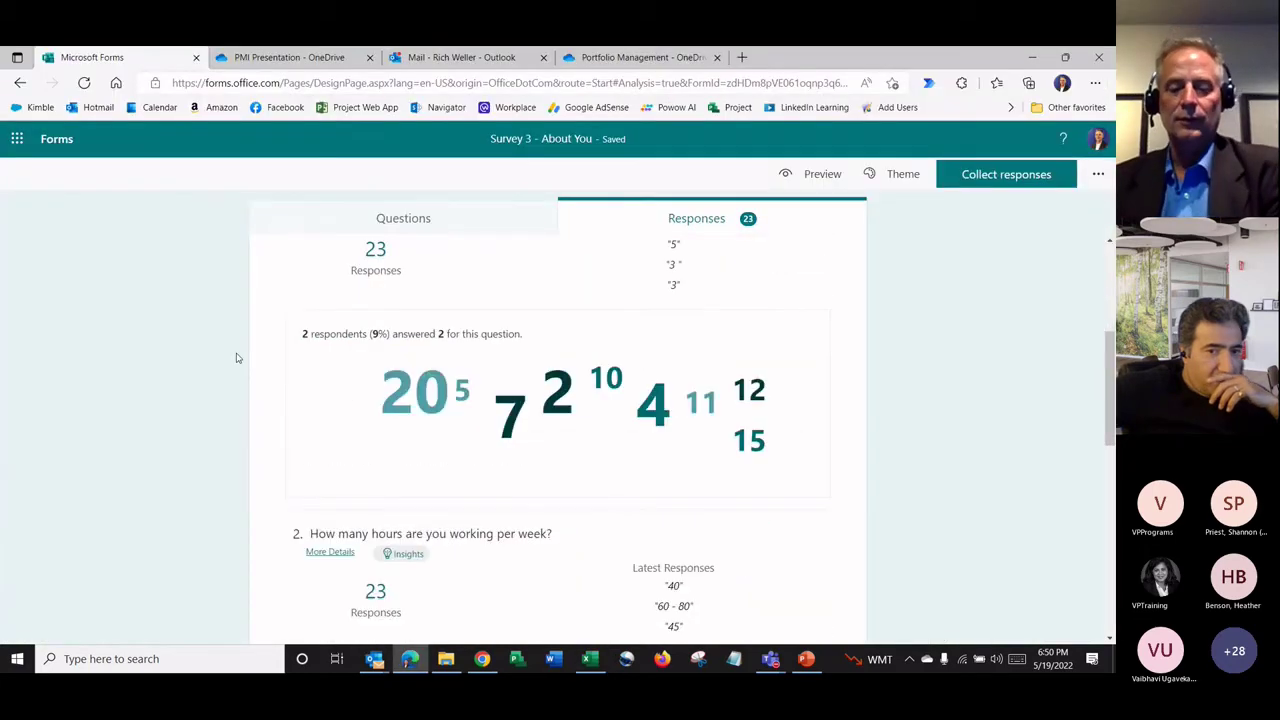
pyautogui.scroll(1, 240, 355)
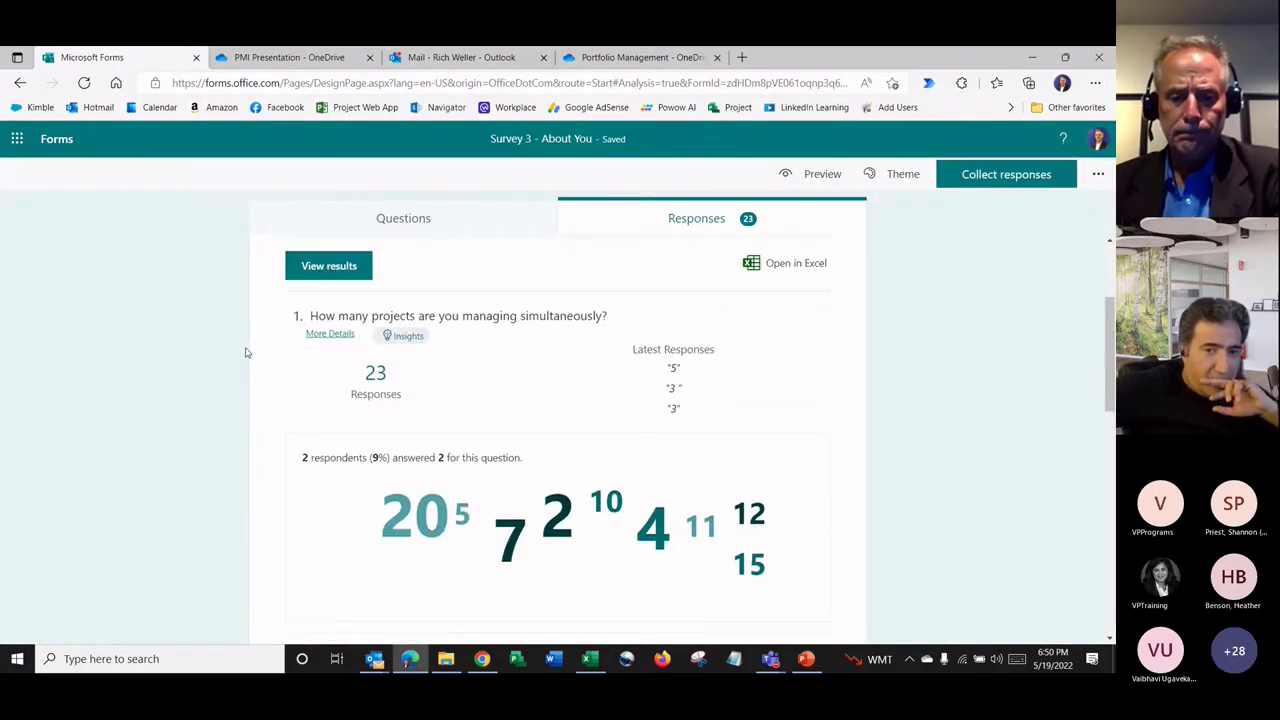
pyautogui.scroll(-1, 244, 353)
pyautogui.scroll(-5, 245, 352)
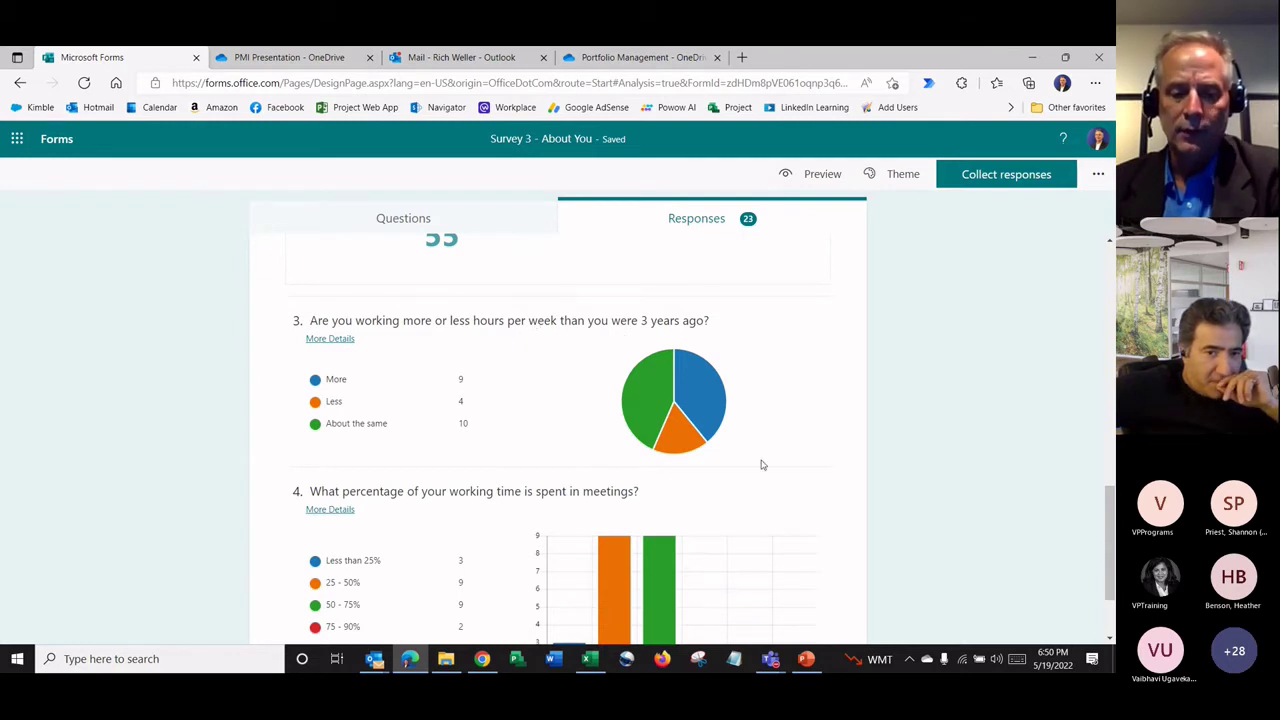
pyautogui.moveTo(393, 423)
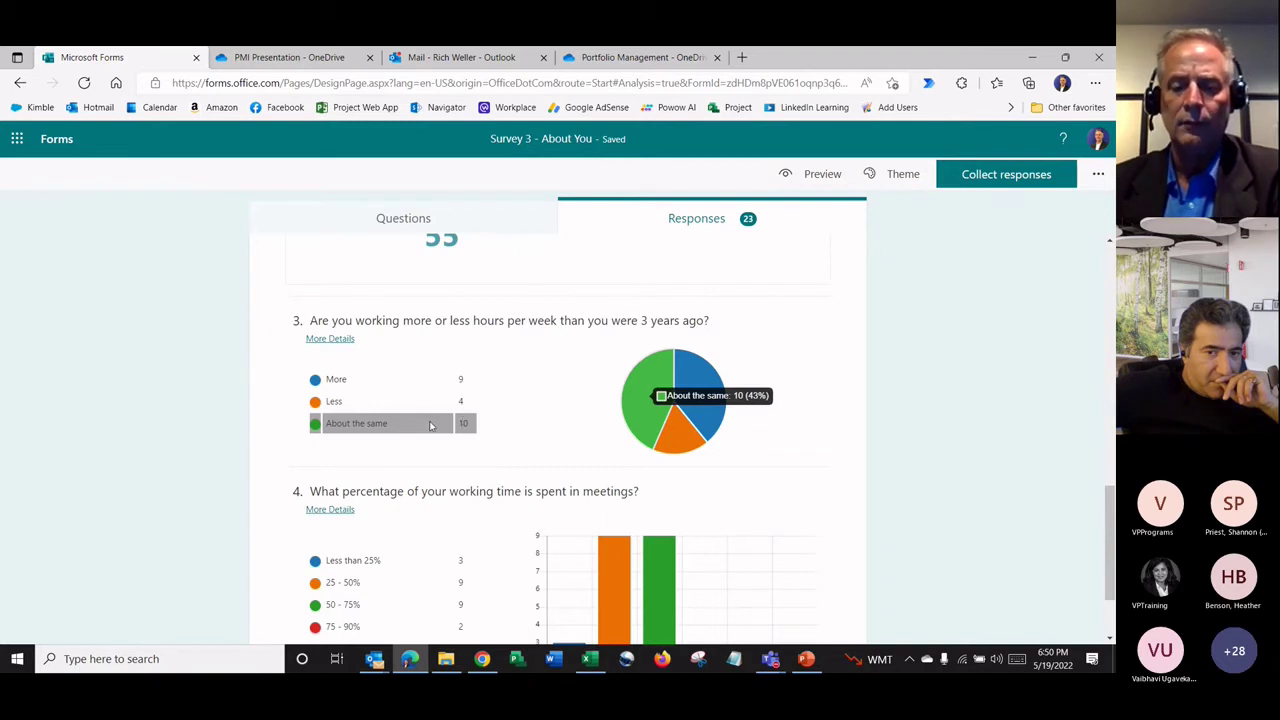
pyautogui.moveTo(447, 391)
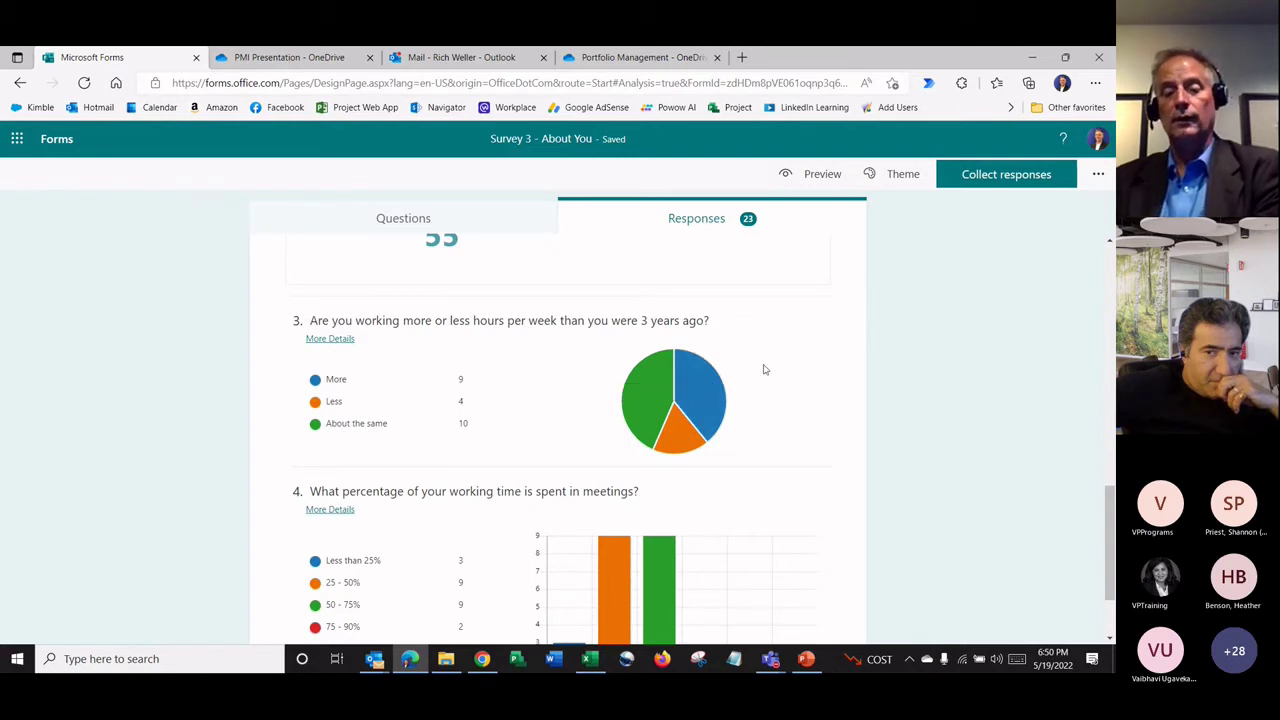
pyautogui.moveTo(704, 392)
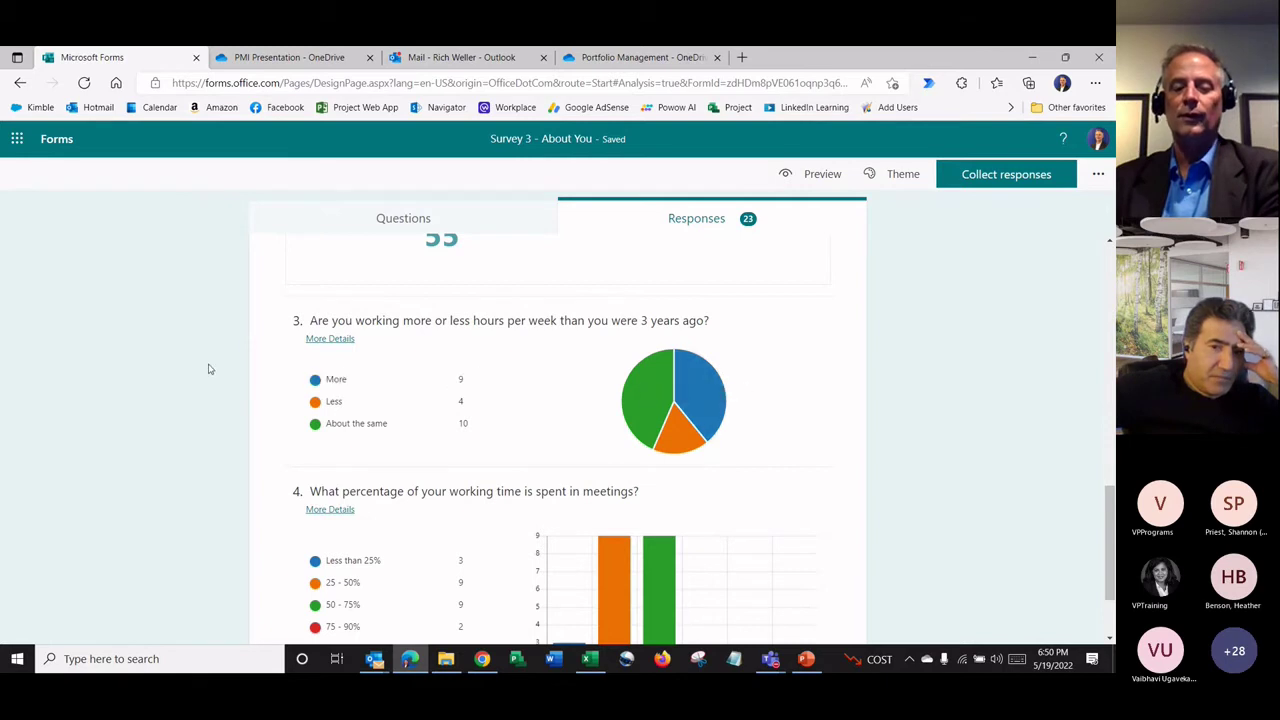
# Examine the answer breakdown for question 4 on working time spent in meetings, and look back over the earlier questions.
pyautogui.scroll(-1, 208, 368)
pyautogui.scroll(-1, 208, 368)
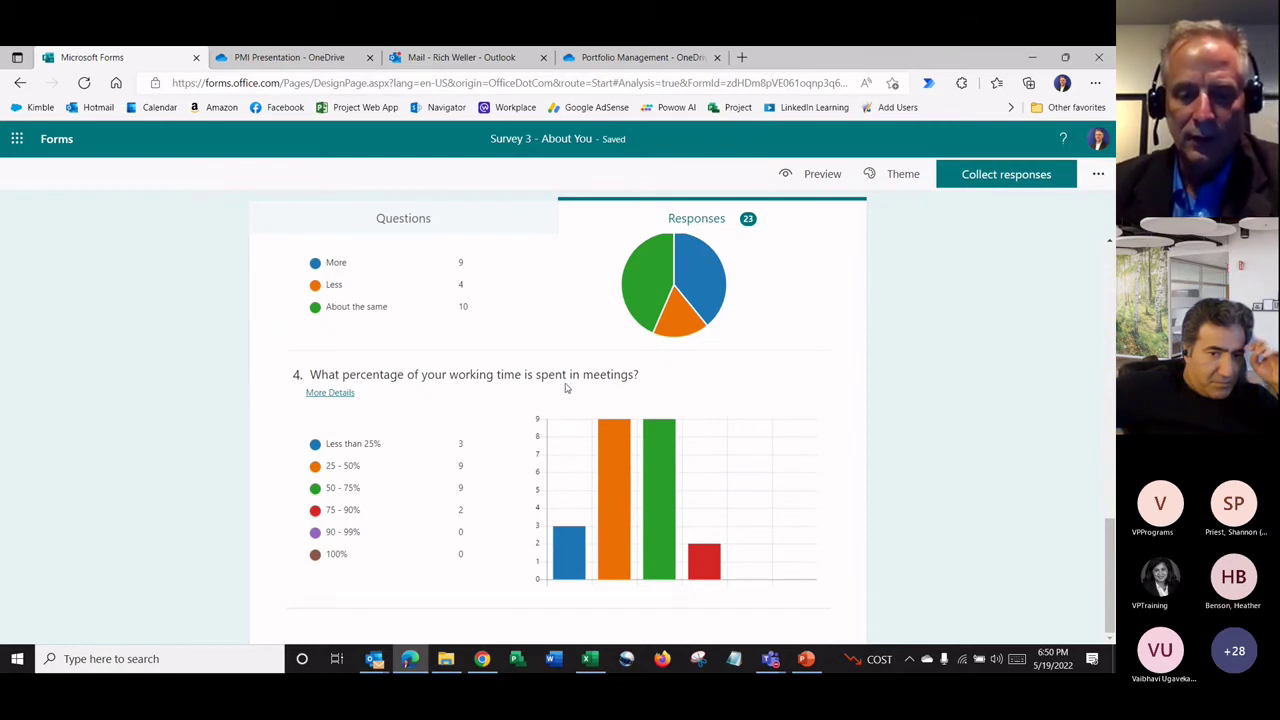
pyautogui.moveTo(602, 472)
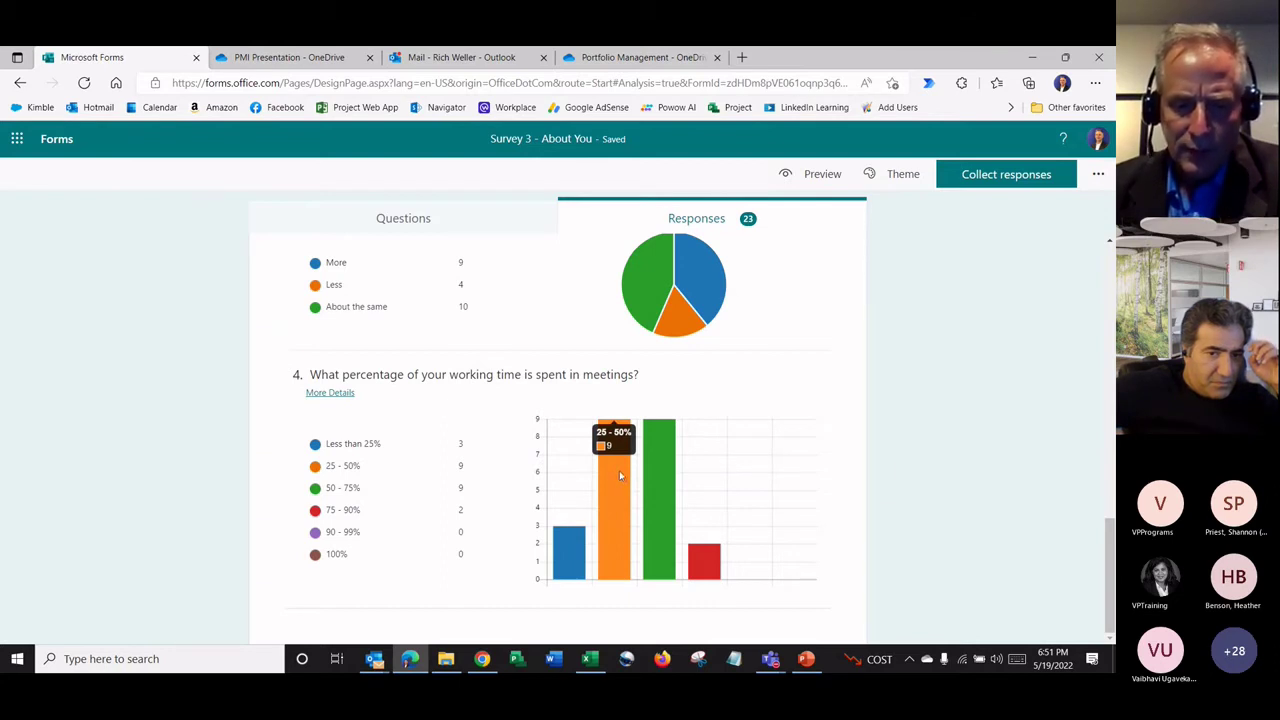
pyautogui.moveTo(656, 483)
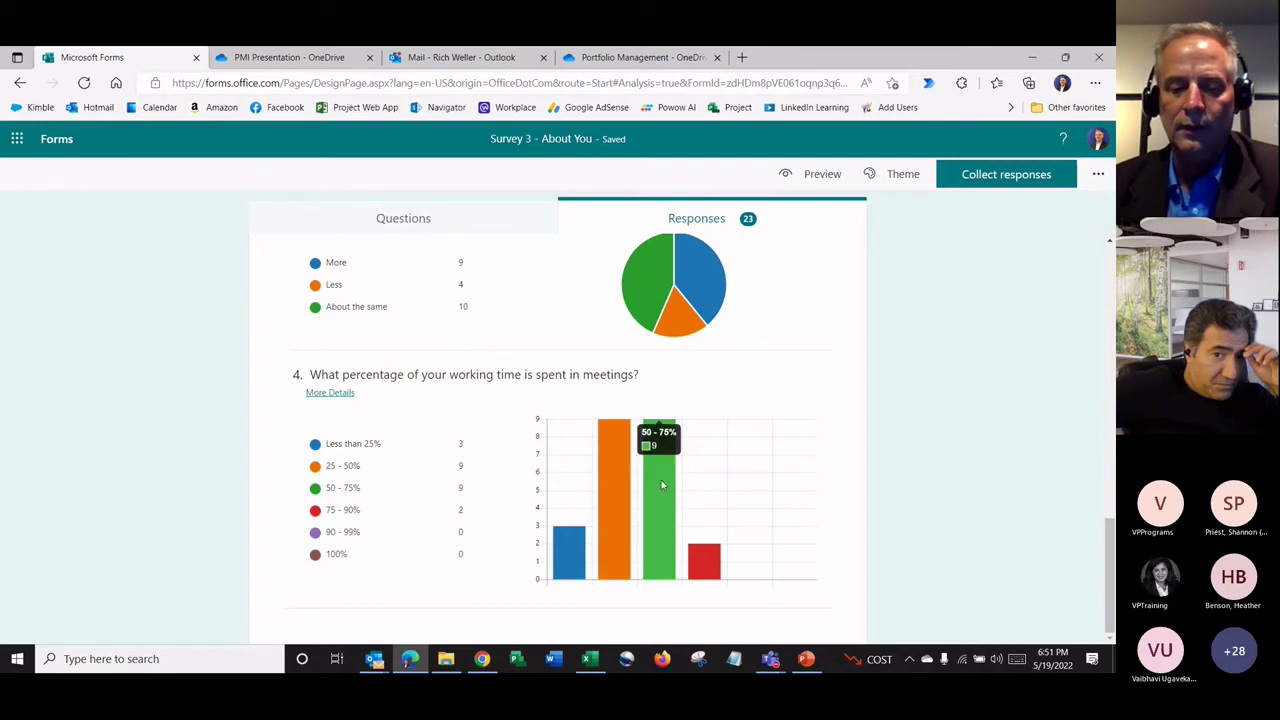
pyautogui.moveTo(698, 549)
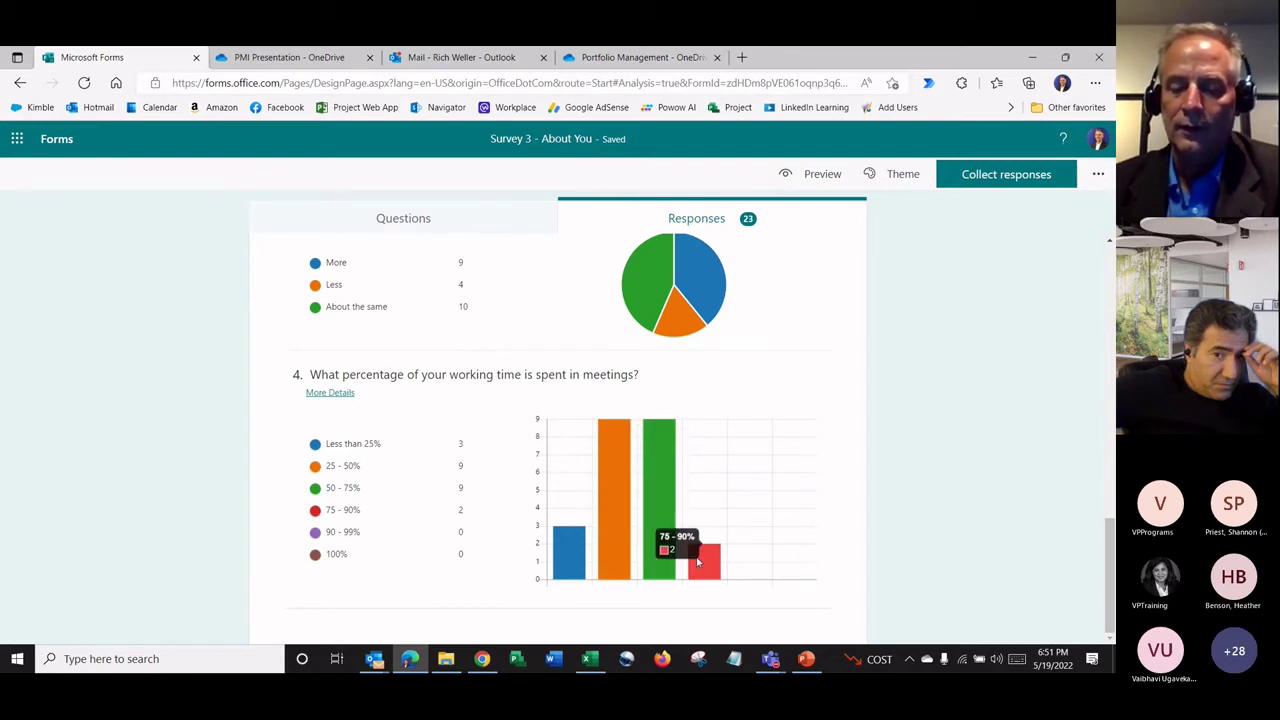
pyautogui.moveTo(429, 563)
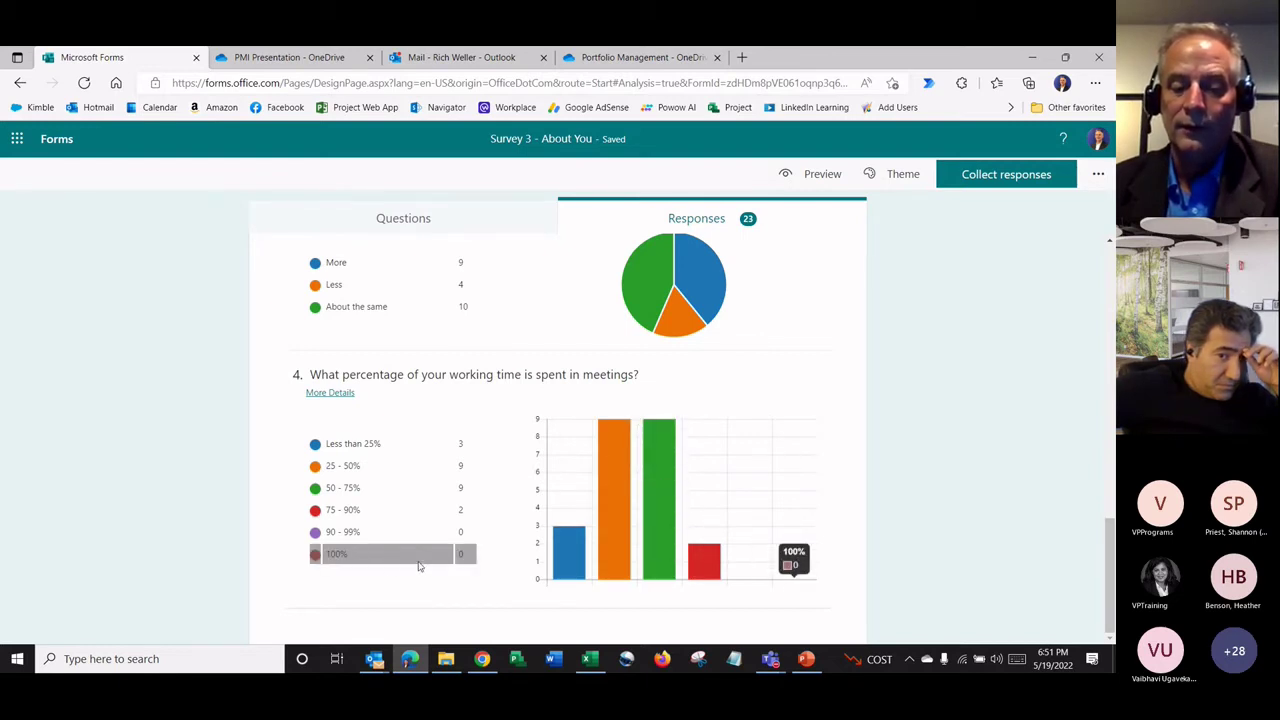
pyautogui.moveTo(390, 533)
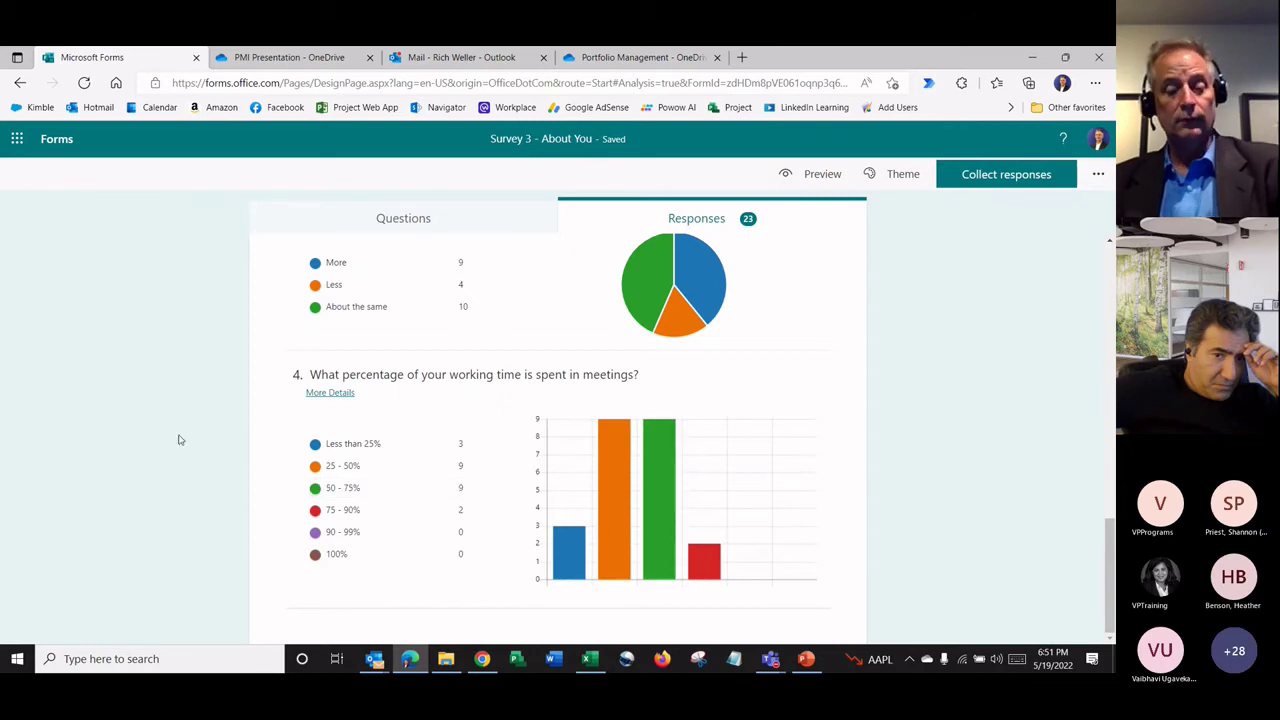
pyautogui.scroll(3, 226, 450)
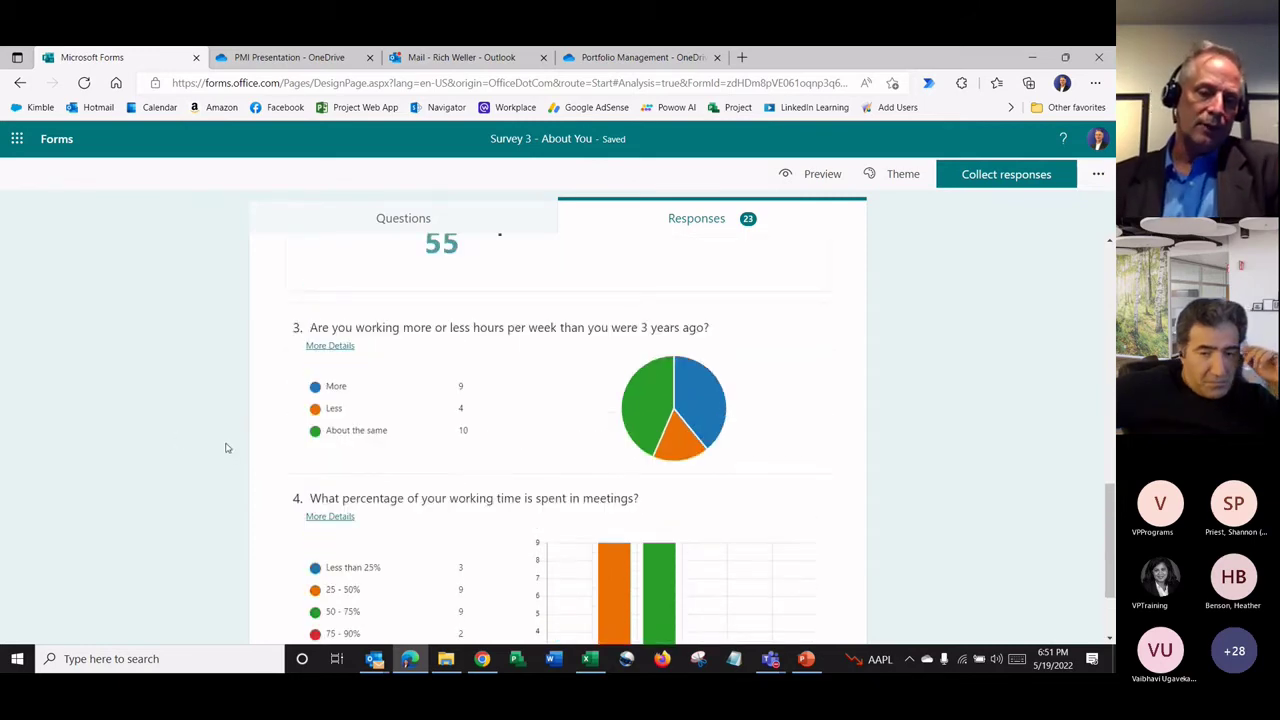
pyautogui.scroll(4, 226, 448)
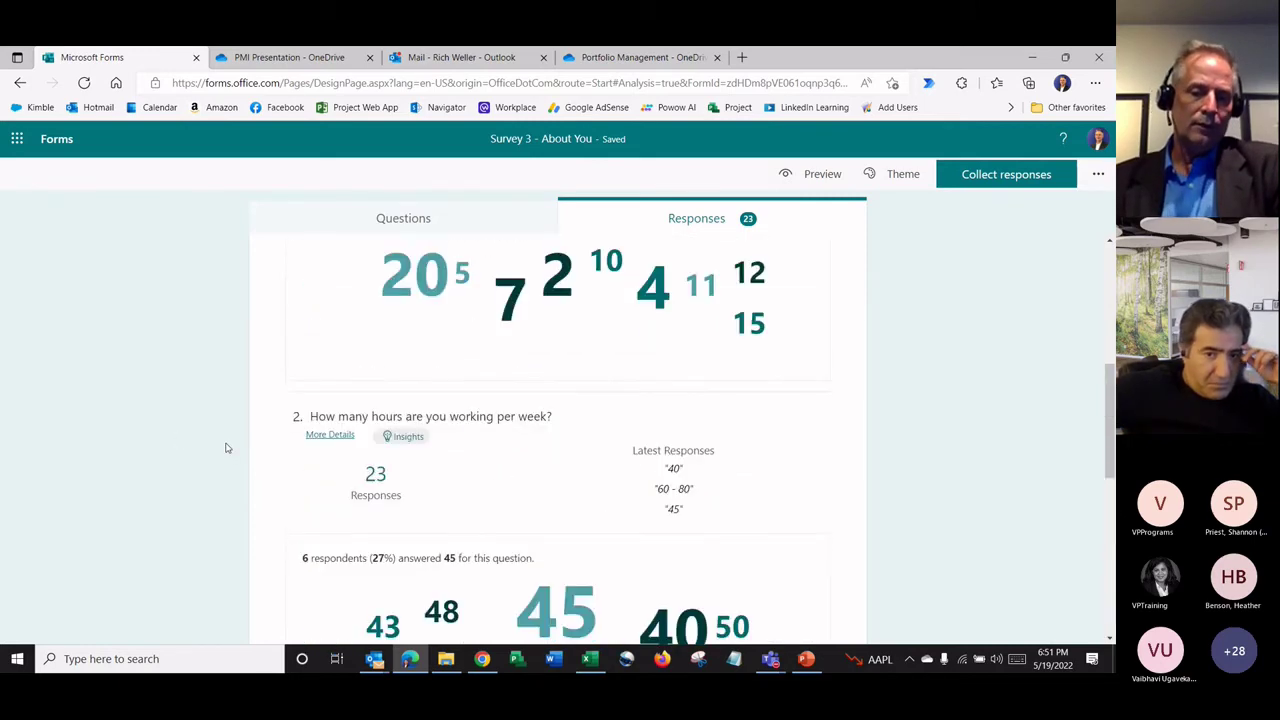
pyautogui.scroll(-7, 226, 448)
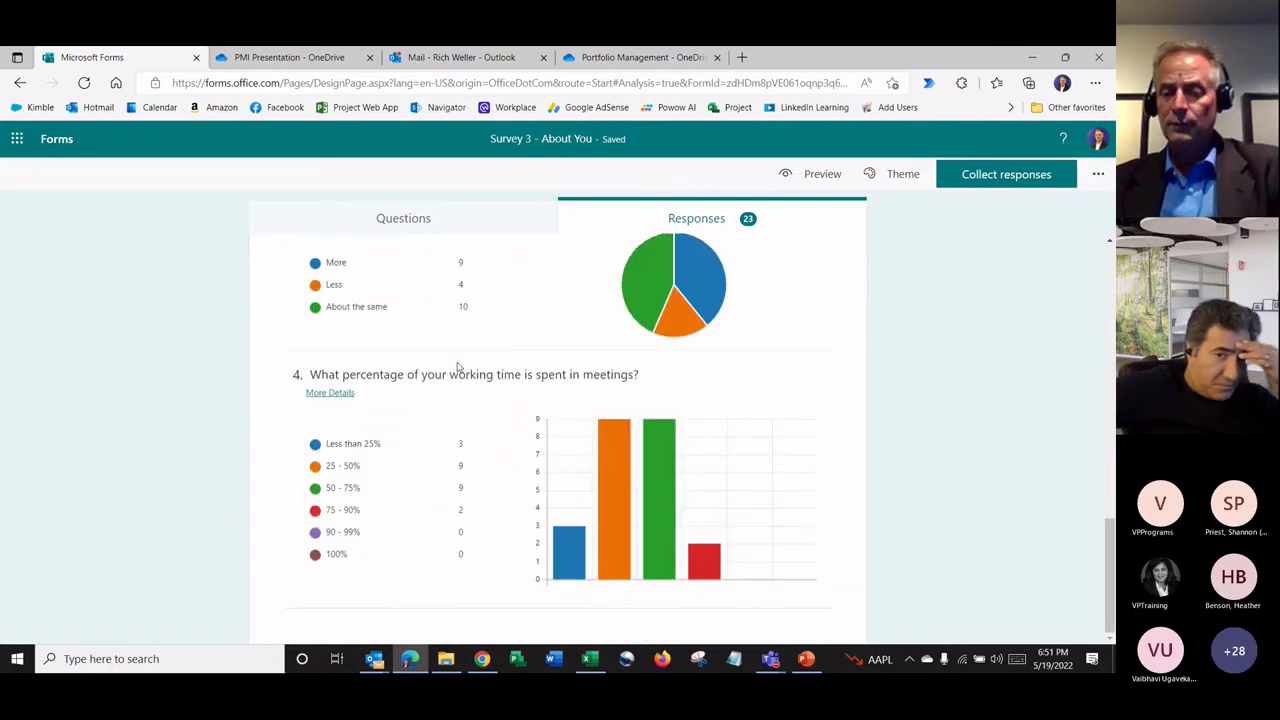
pyautogui.scroll(5, 447, 345)
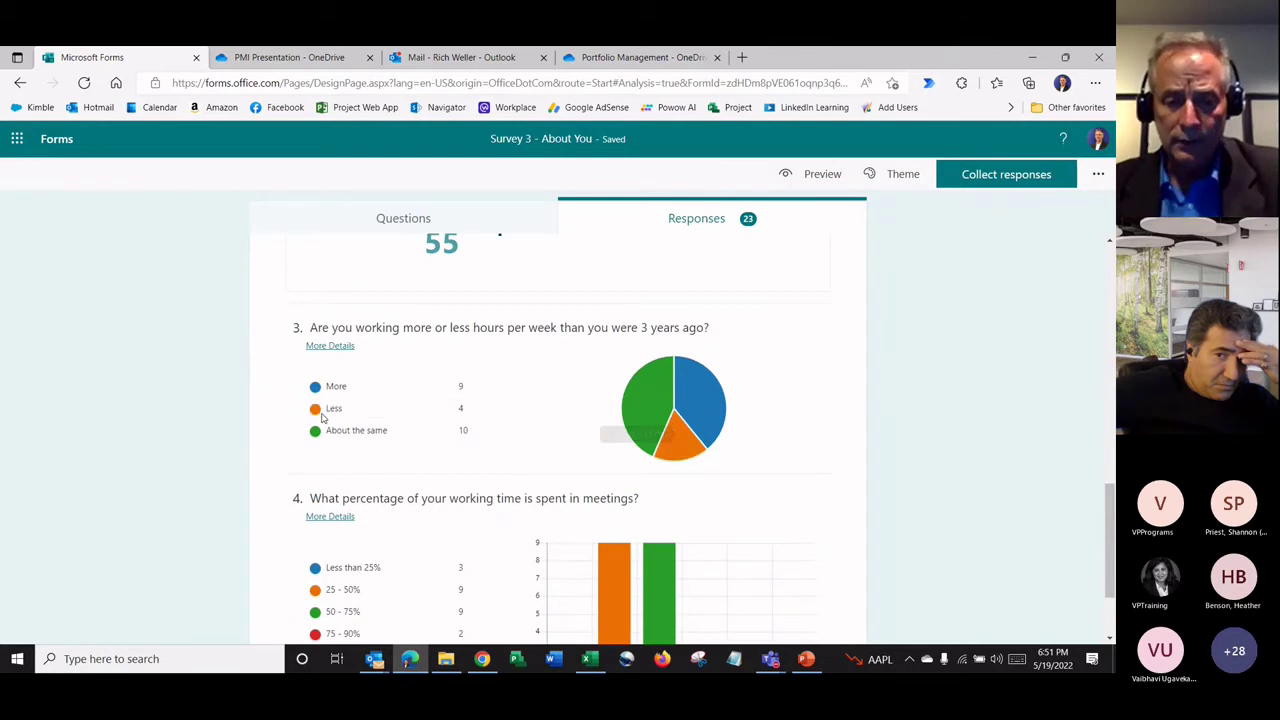
pyautogui.scroll(1, 170, 429)
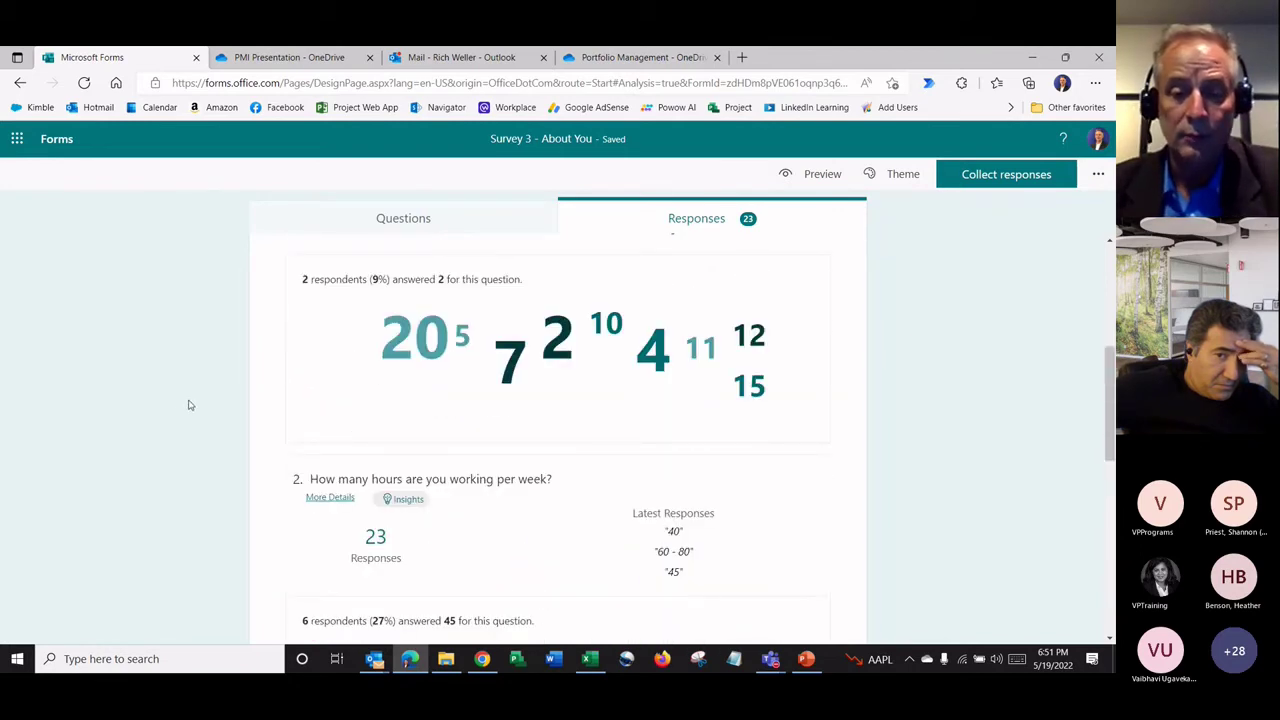
# Switch to the PowerPoint presentation, start the slide show from slide 22, "More About You", and advance to the "Given" slide.
pyautogui.click(806, 658)
pyautogui.click(110, 485)
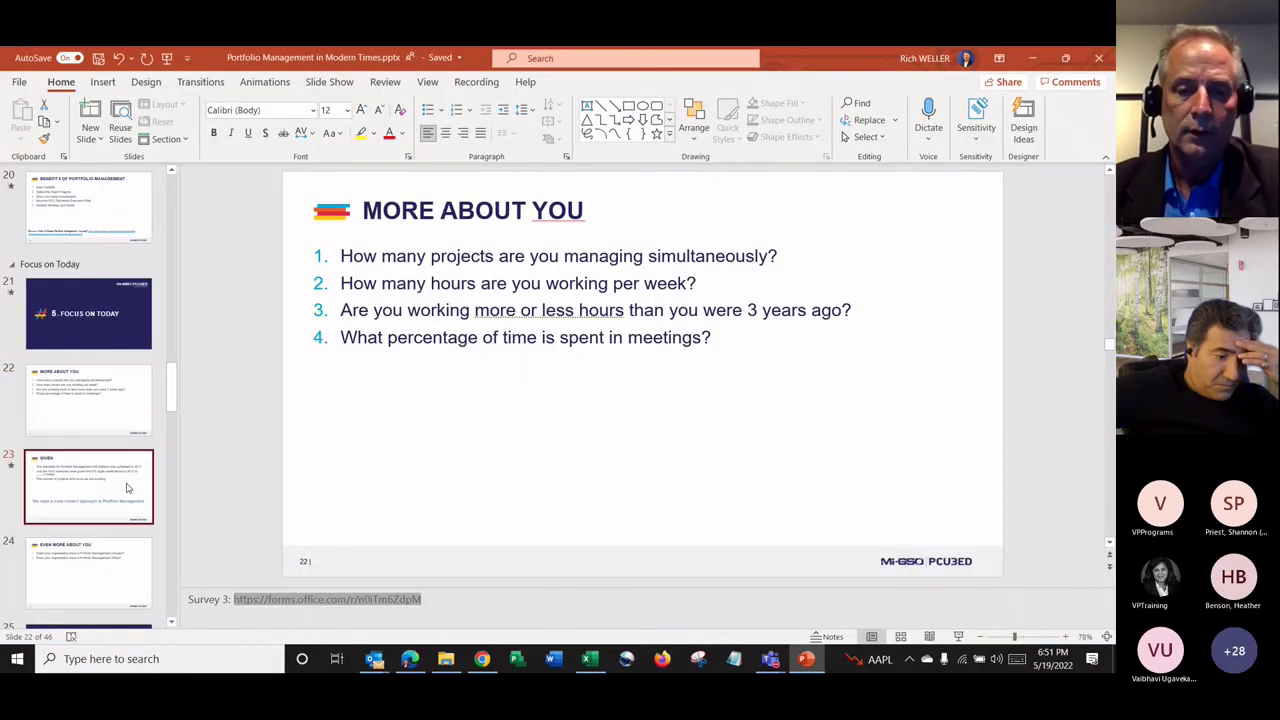
pyautogui.click(110, 430)
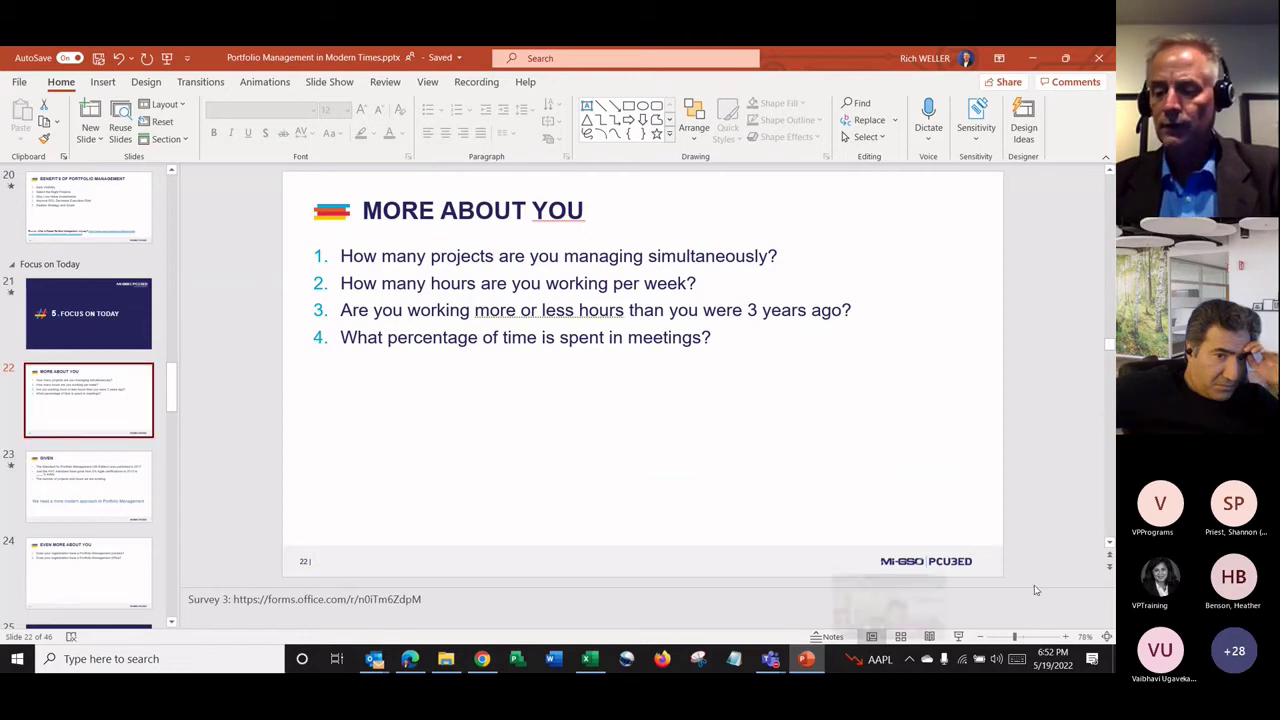
pyautogui.click(957, 637)
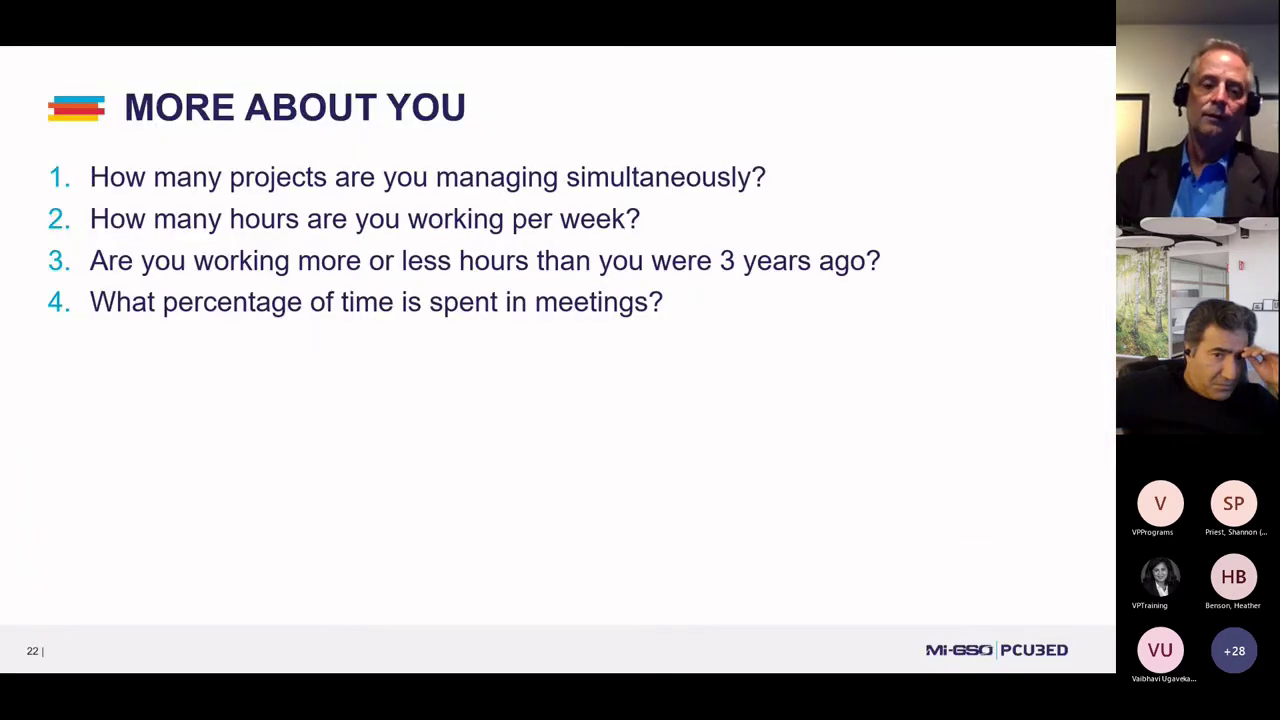
pyautogui.click(957, 637)
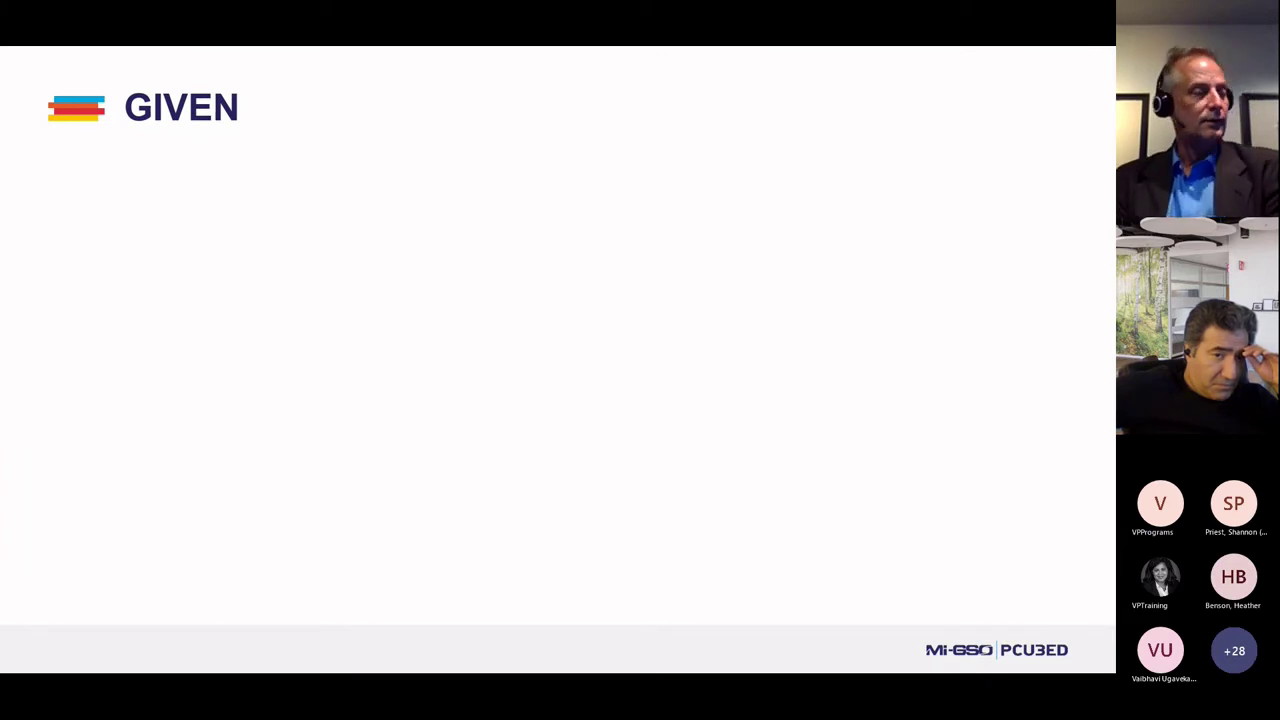